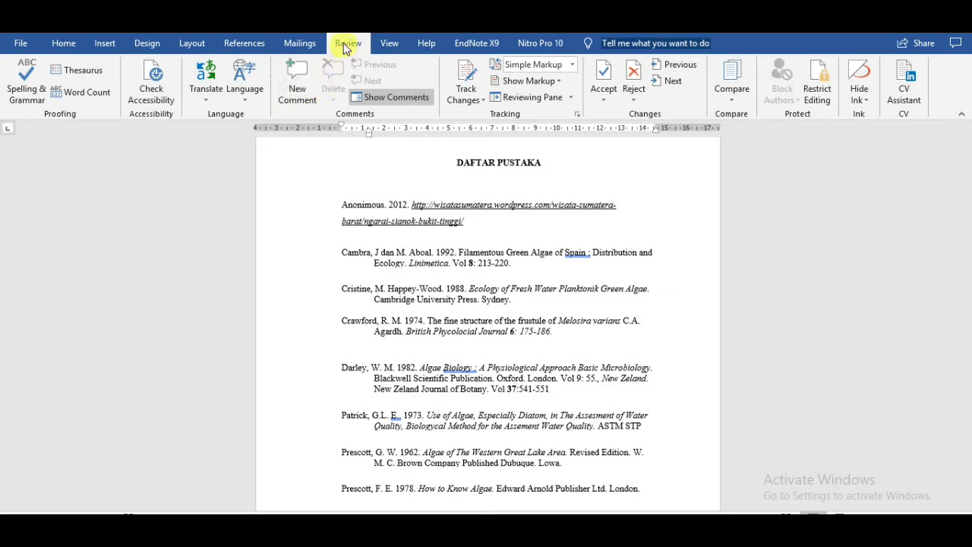
Turn on Track Changes, delete the space after 'Tumbuhan' in the Tjitrosoepomo reference, and show All Markup.
click(472, 85)
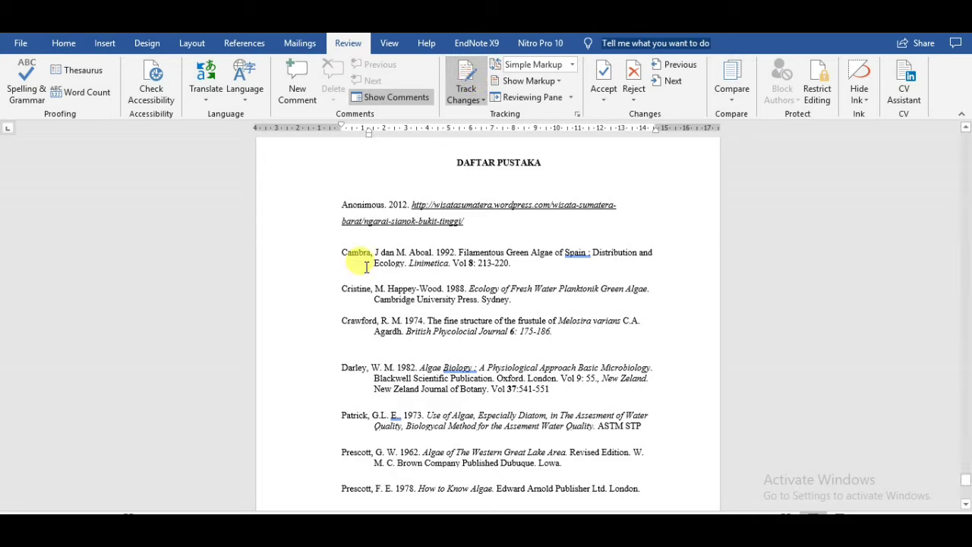
scroll(528, 395, down, 3)
scroll(547, 369, down, 2)
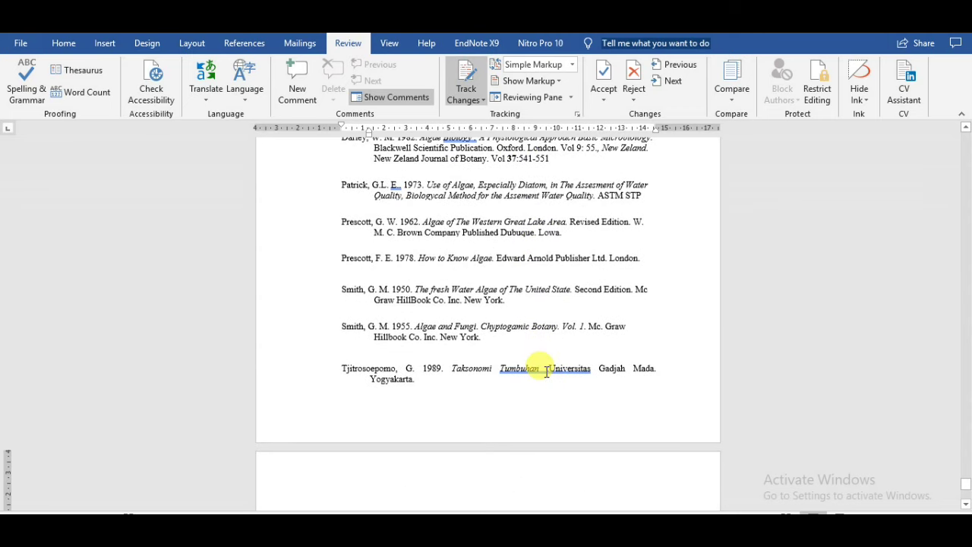
click(552, 368)
key(BackSpace)
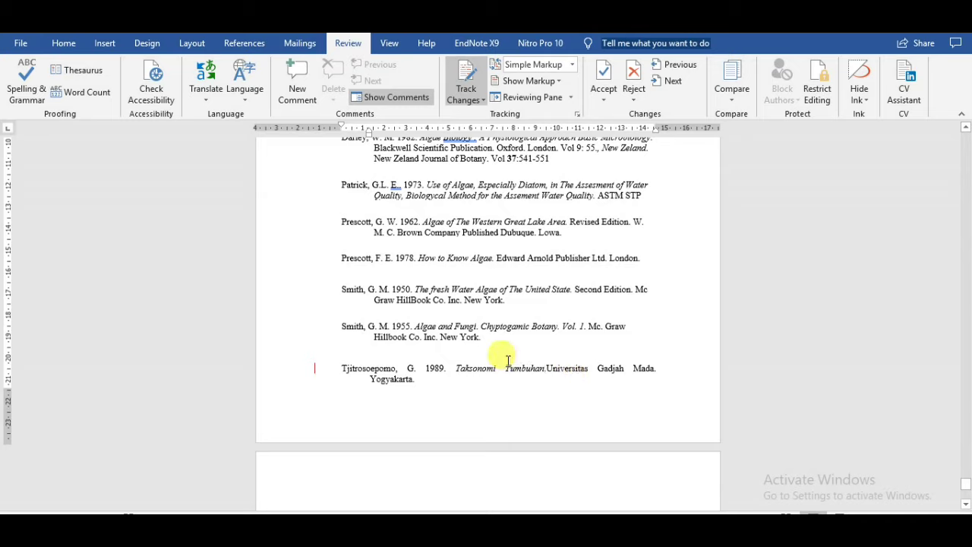
click(310, 379)
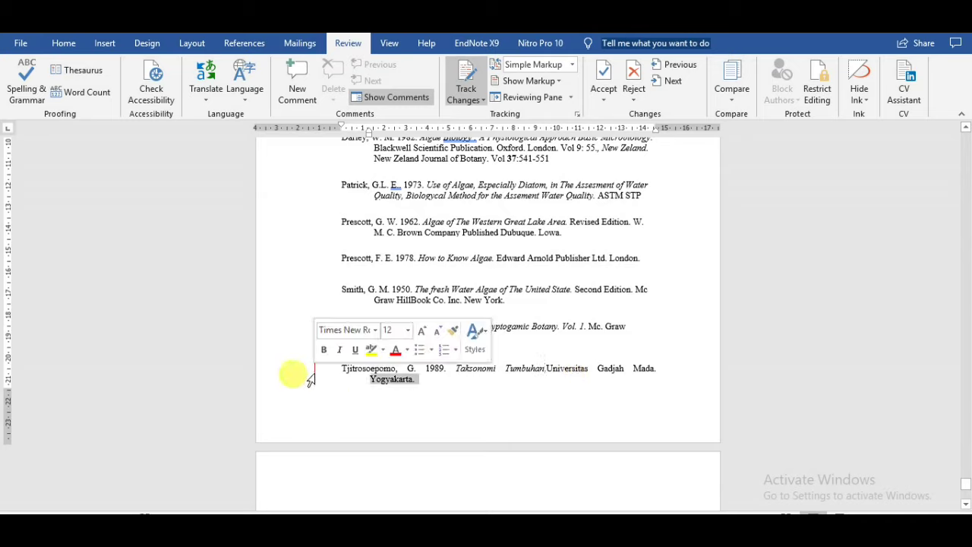
click(315, 374)
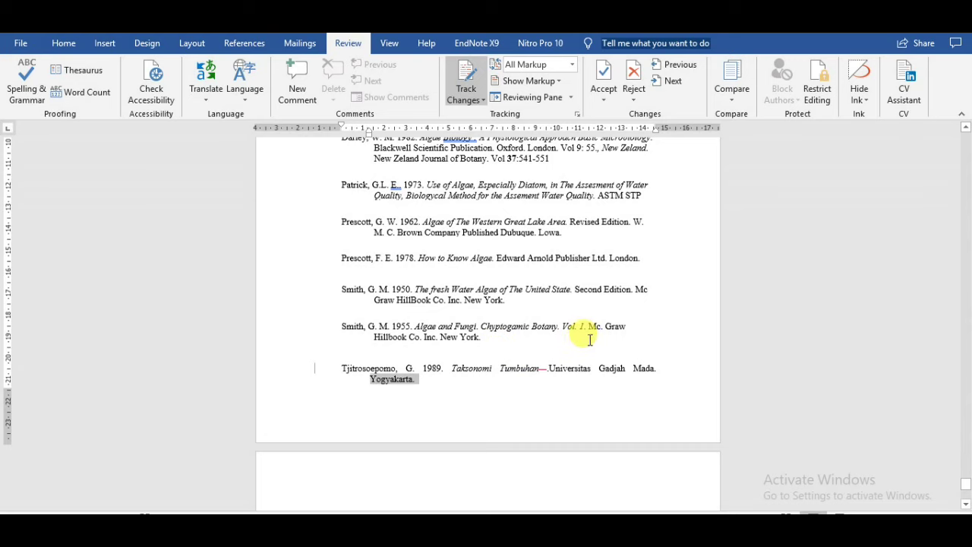
Scroll up to the 5.2 Saran section and place the cursor in its paragraph.
scroll(589, 339, up, 2)
scroll(585, 334, up, 2)
scroll(562, 326, up, 7)
scroll(543, 321, up, 6)
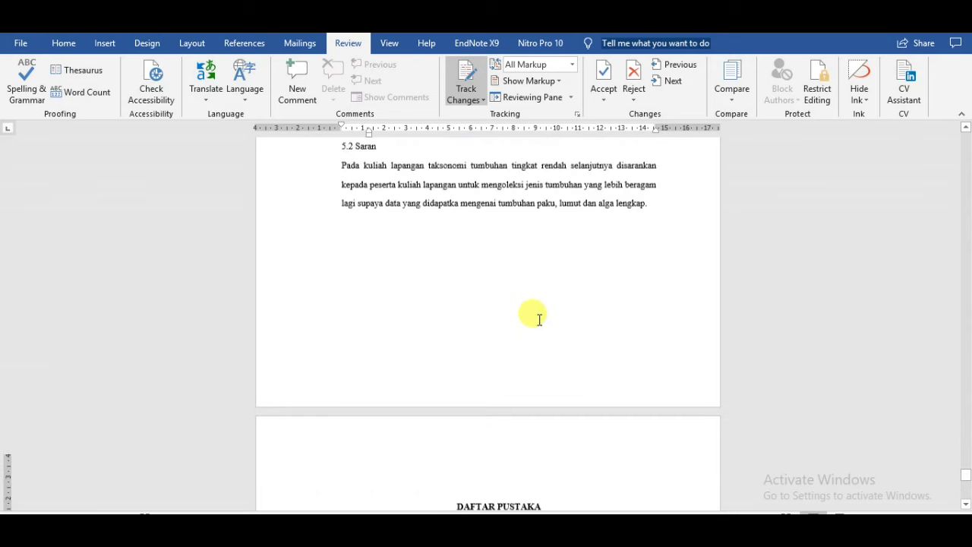
scroll(539, 319, up, 6)
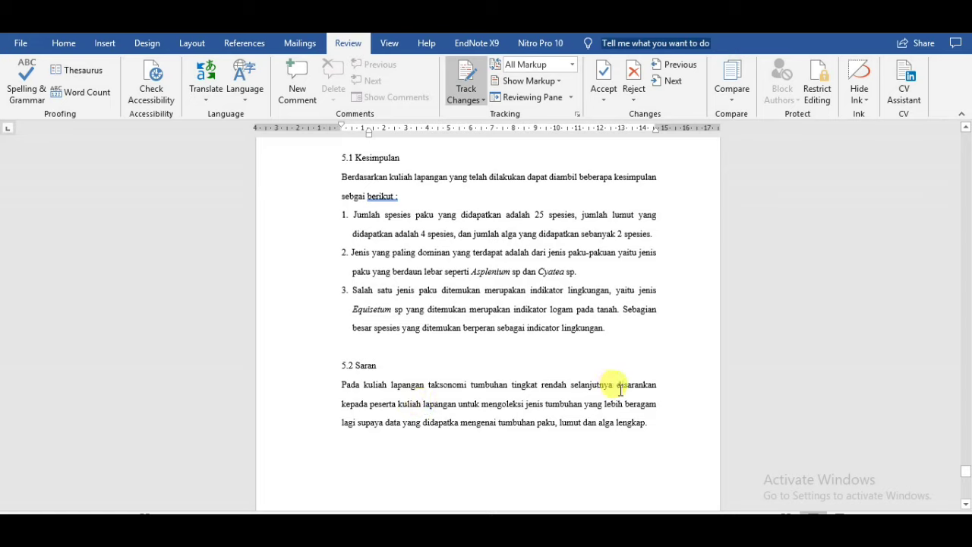
click(361, 386)
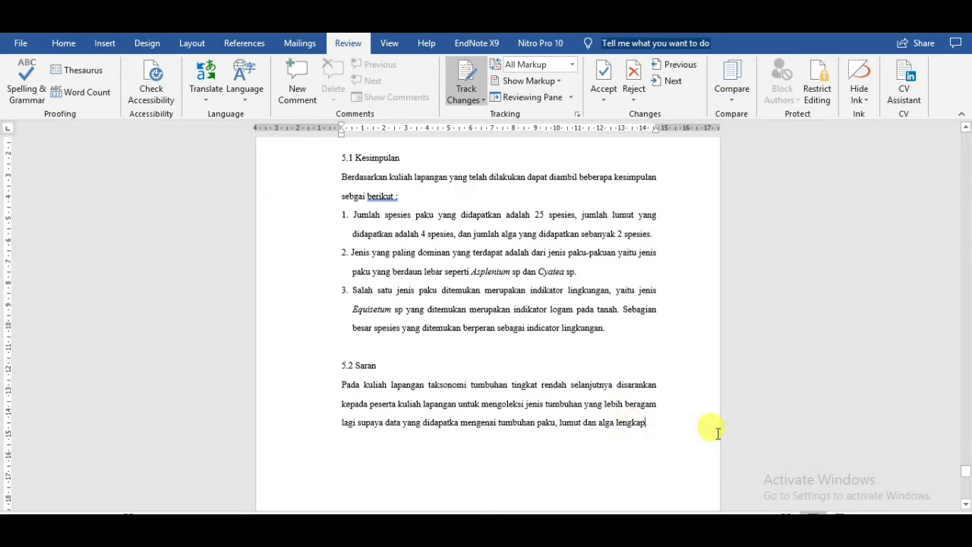
Add 'serta ditambahkan data' after 'lengkap', compare Simple and All Markup, then place the cursor in 'didapatka'.
text(serta)
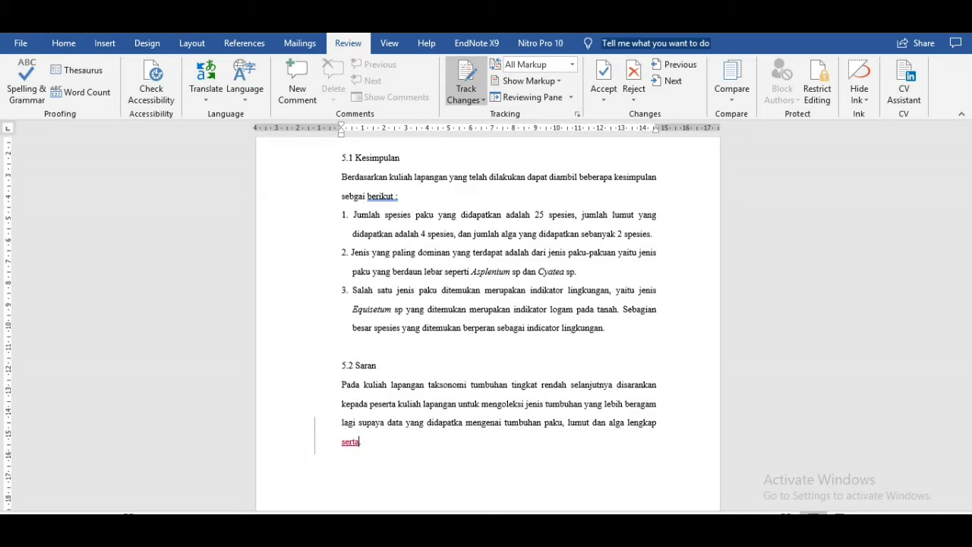
text( ditambahkan data distribusi.)
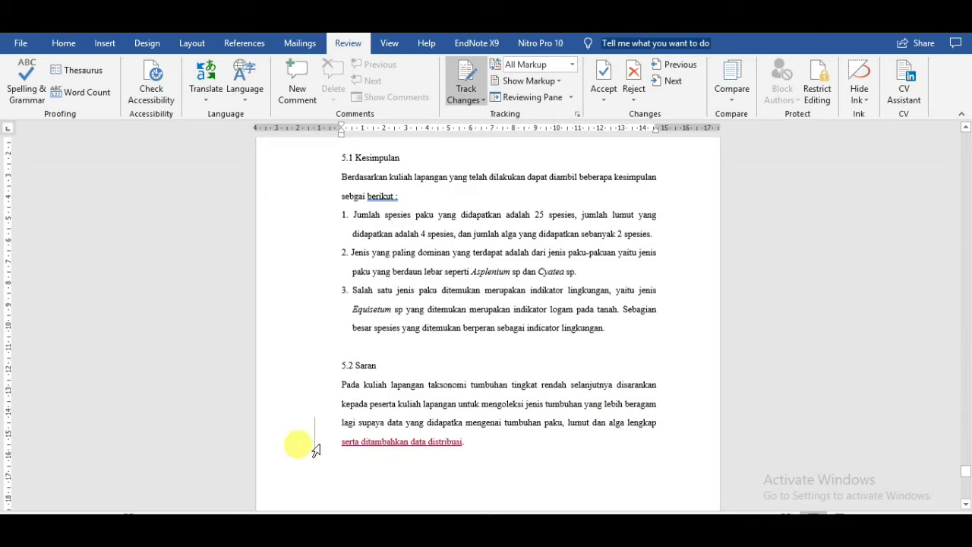
click(315, 437)
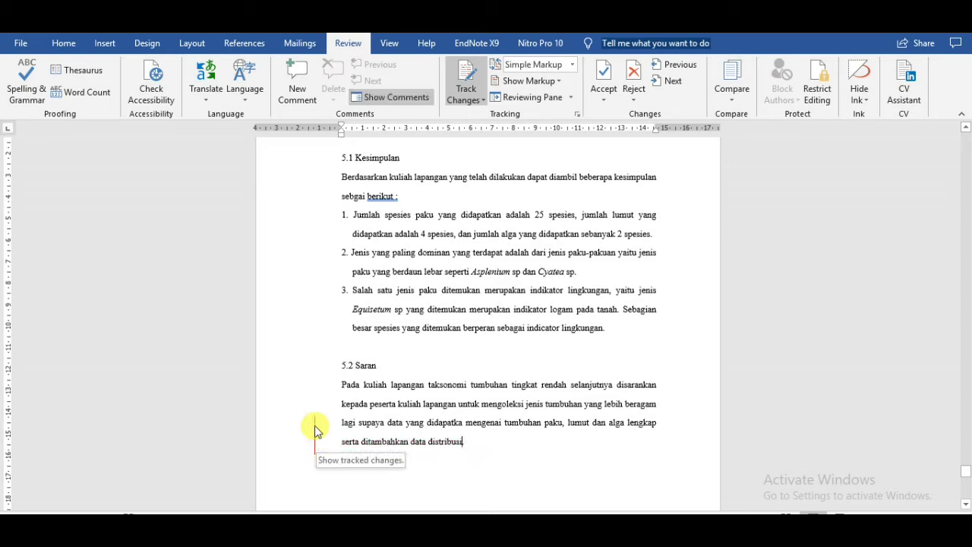
click(315, 430)
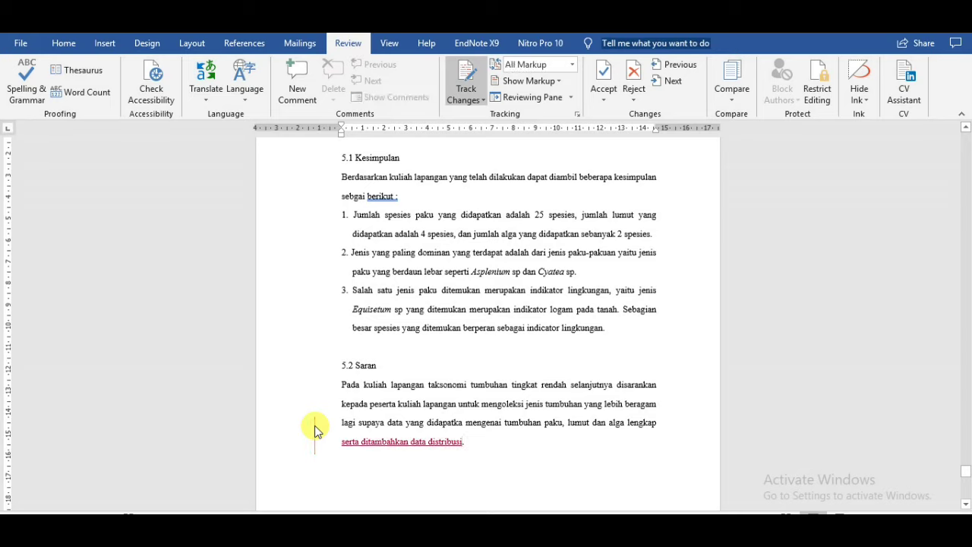
click(463, 424)
click(11, 50)
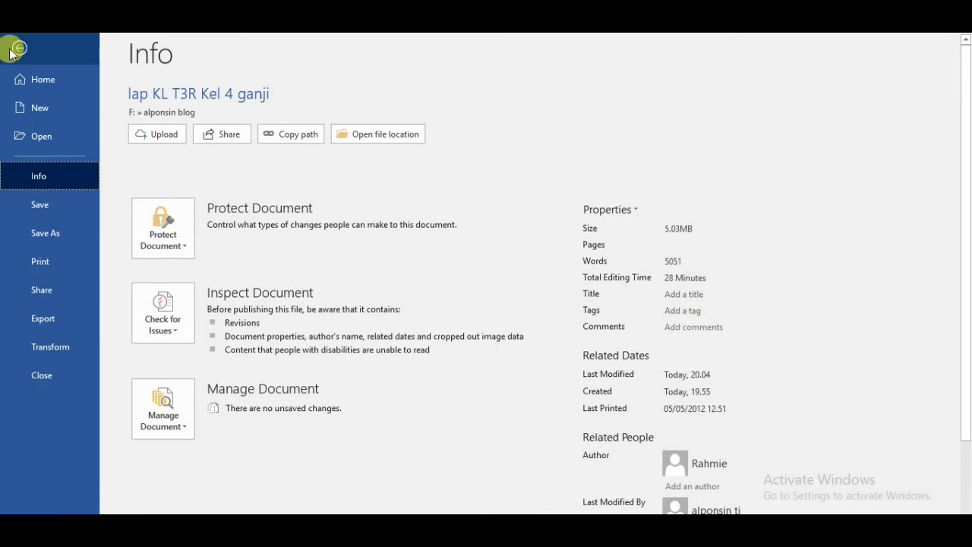
click(50, 266)
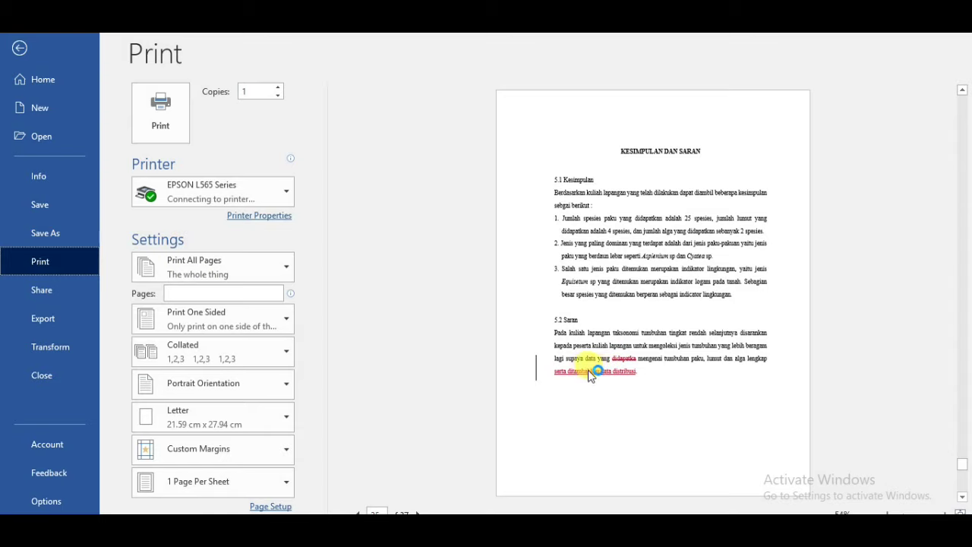
click(17, 47)
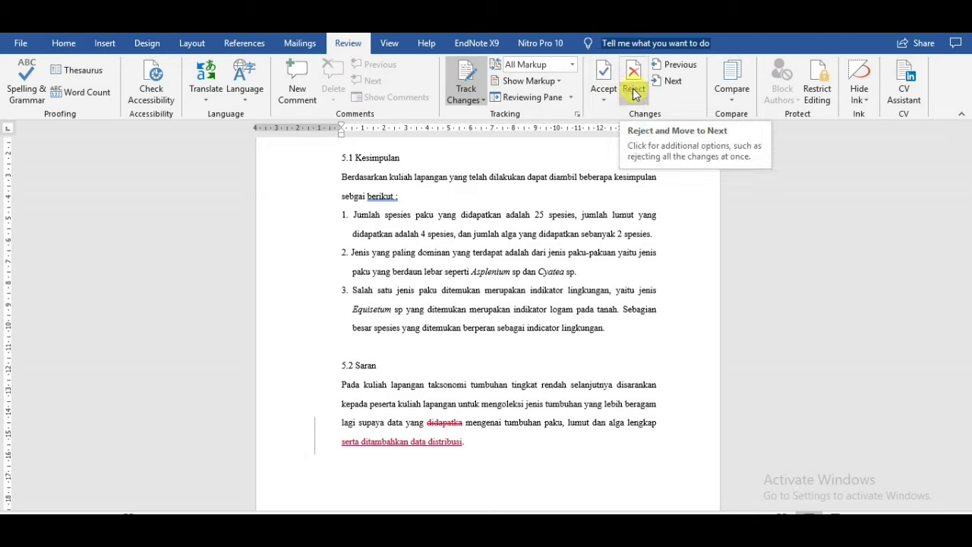
Review the tracked edits, switching between Simple Markup and All Markup views.
click(443, 423)
click(459, 442)
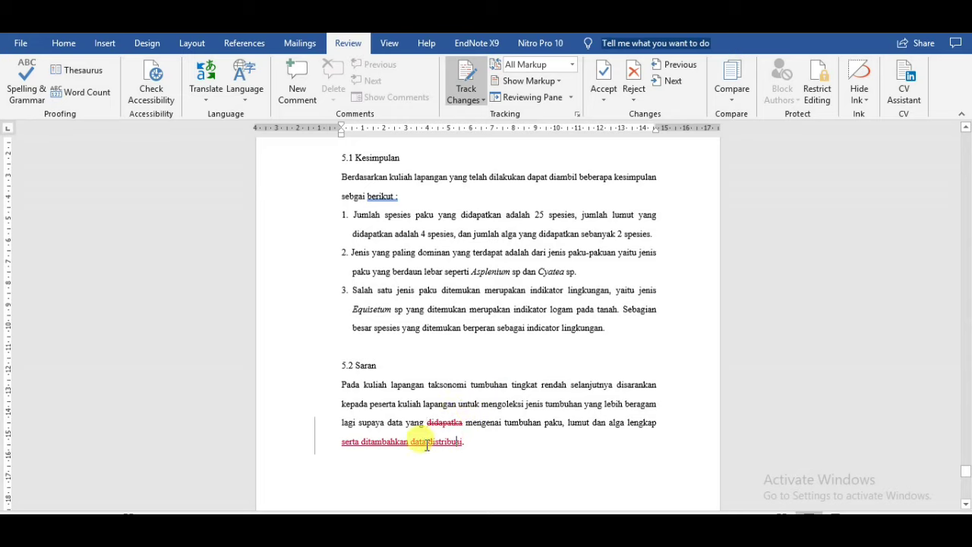
click(316, 440)
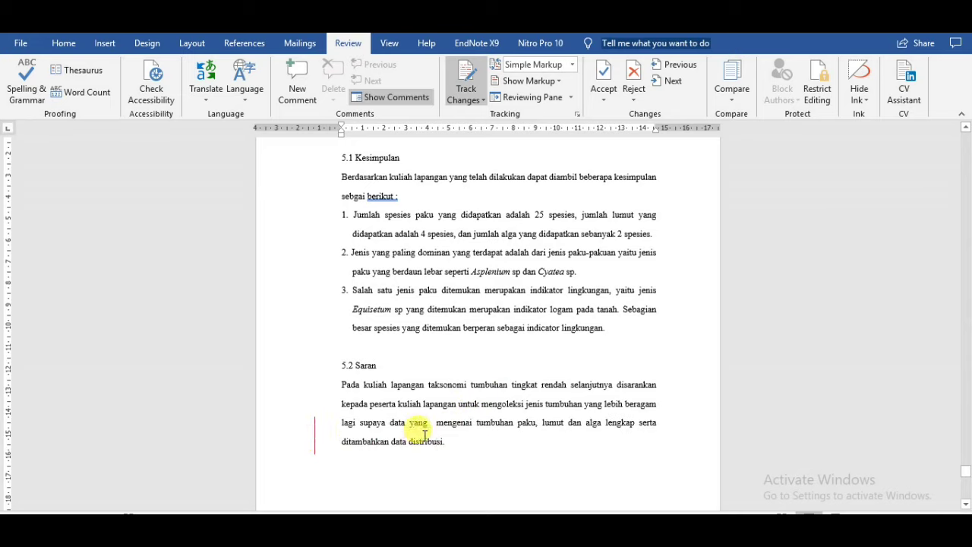
click(316, 432)
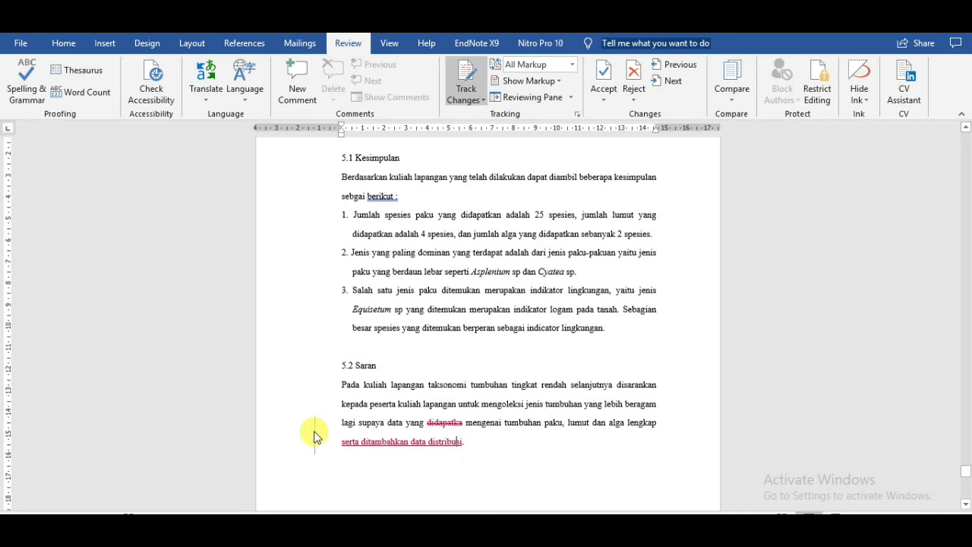
click(316, 437)
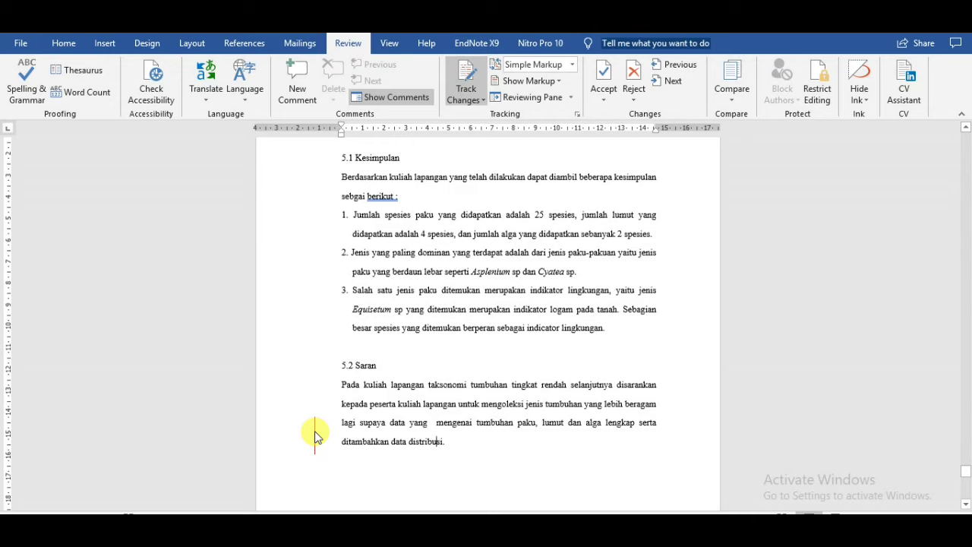
click(605, 99)
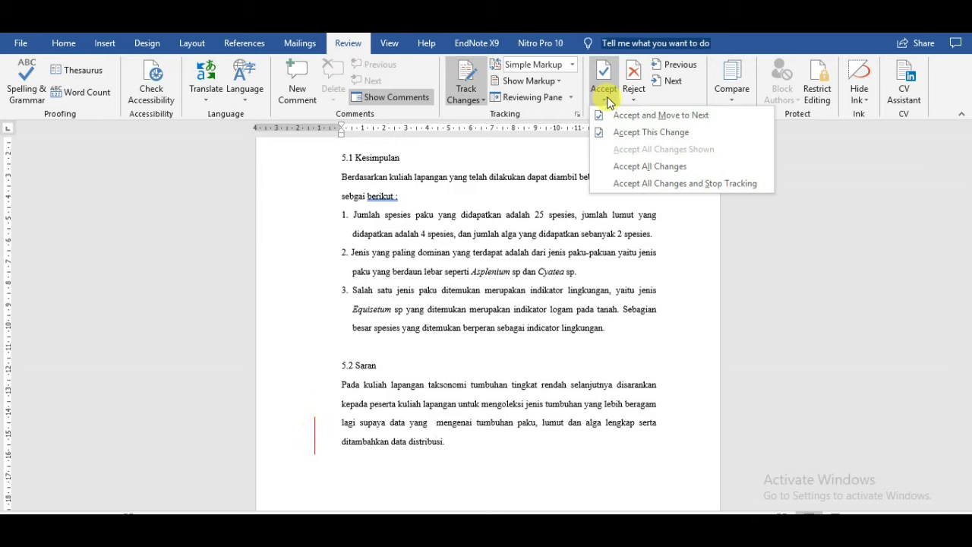
click(472, 418)
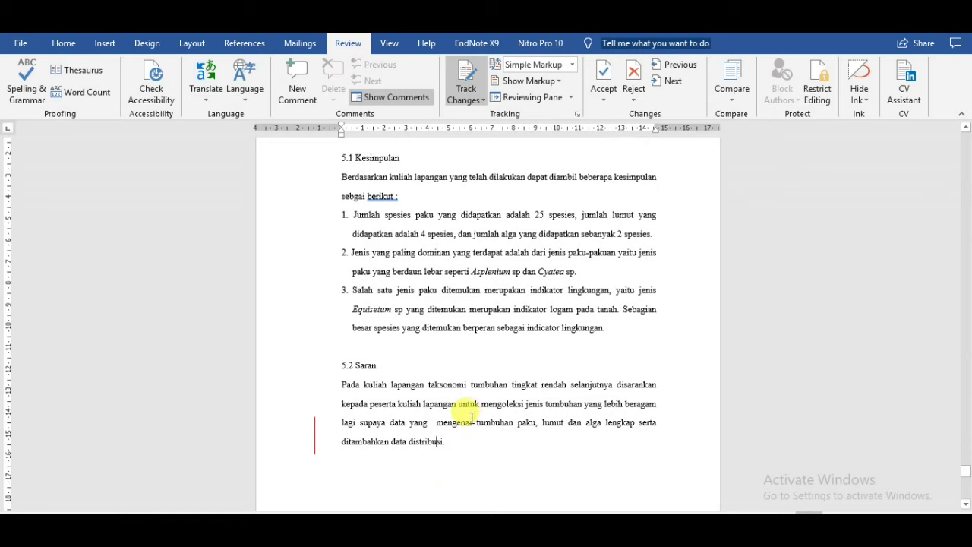
click(316, 435)
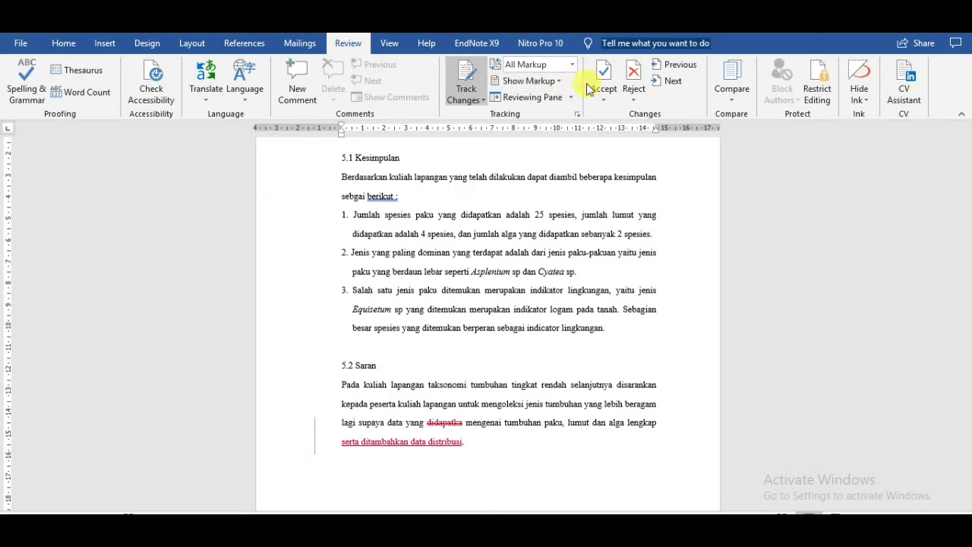
Reject the deletion of 'didapatka' and accept the inserted phrase 'serta ditambahkan data distribusi'.
click(634, 101)
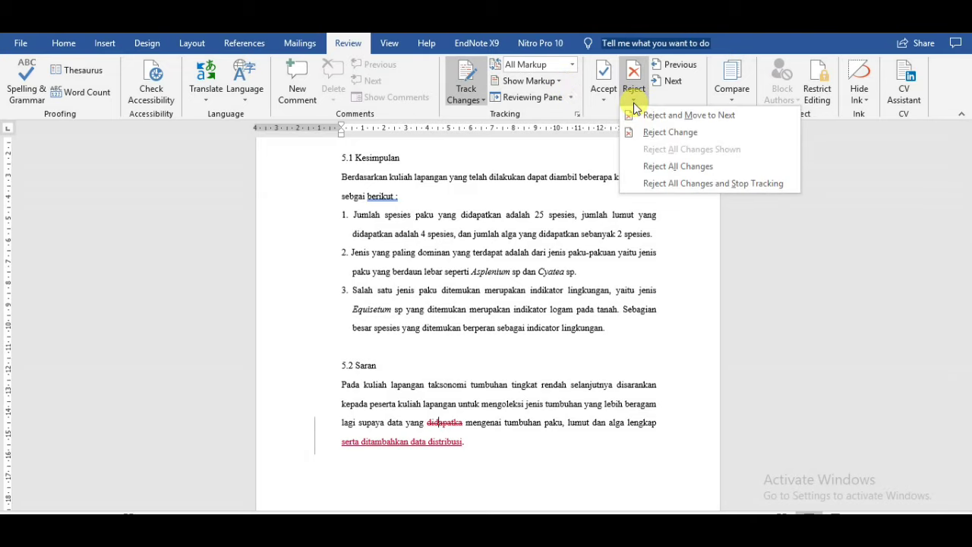
click(644, 114)
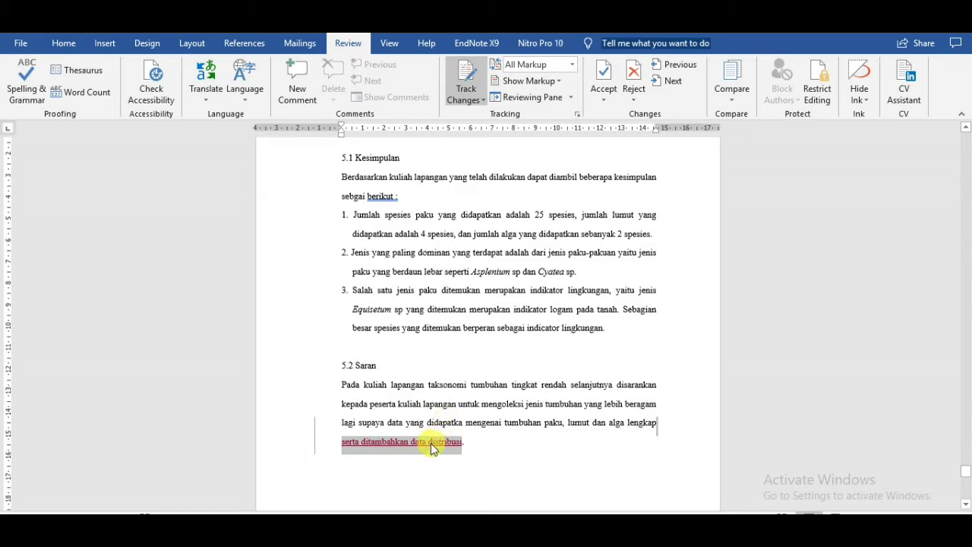
click(603, 97)
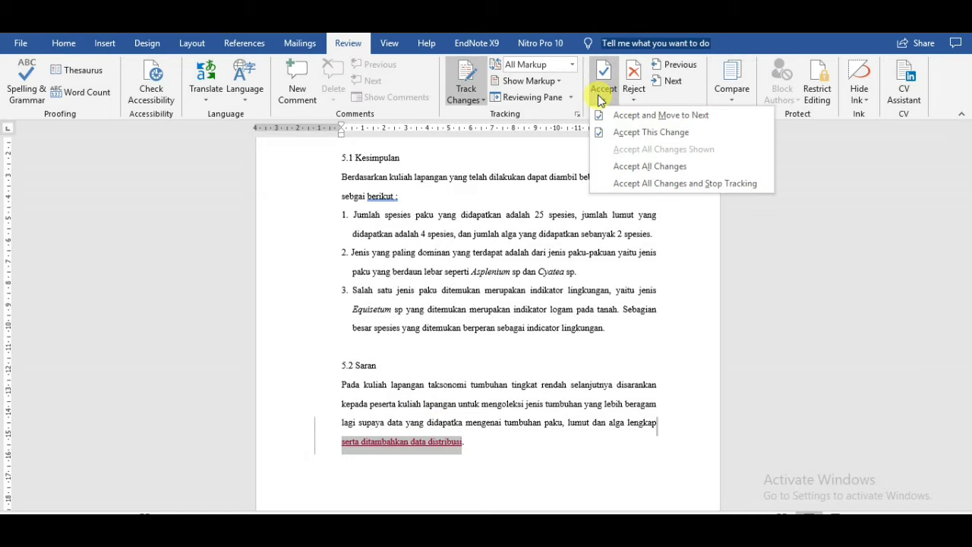
click(648, 115)
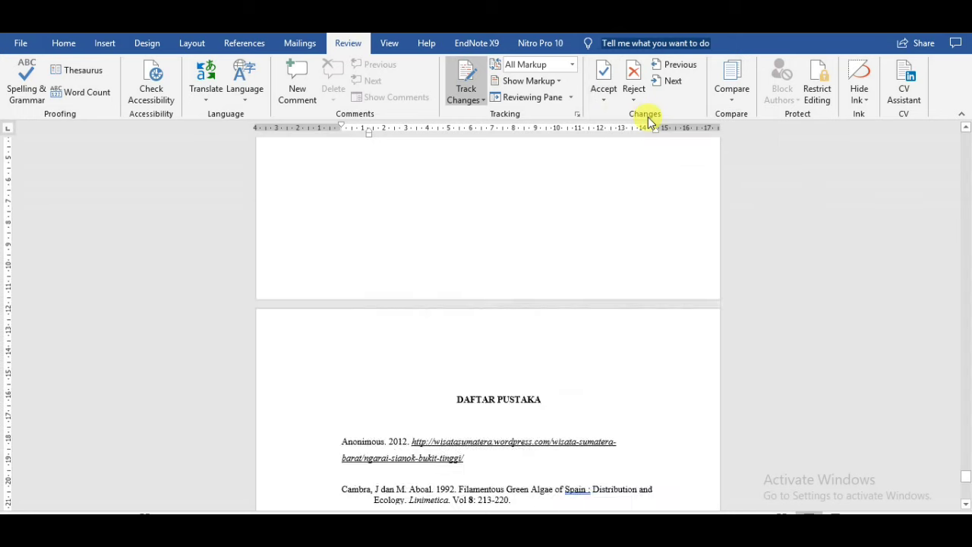
Scroll from DAFTAR PUSTAKA back to the 5.2 Saran paragraph to confirm it has no tracked markup.
scroll(547, 221, up, 1)
scroll(517, 256, down, 2)
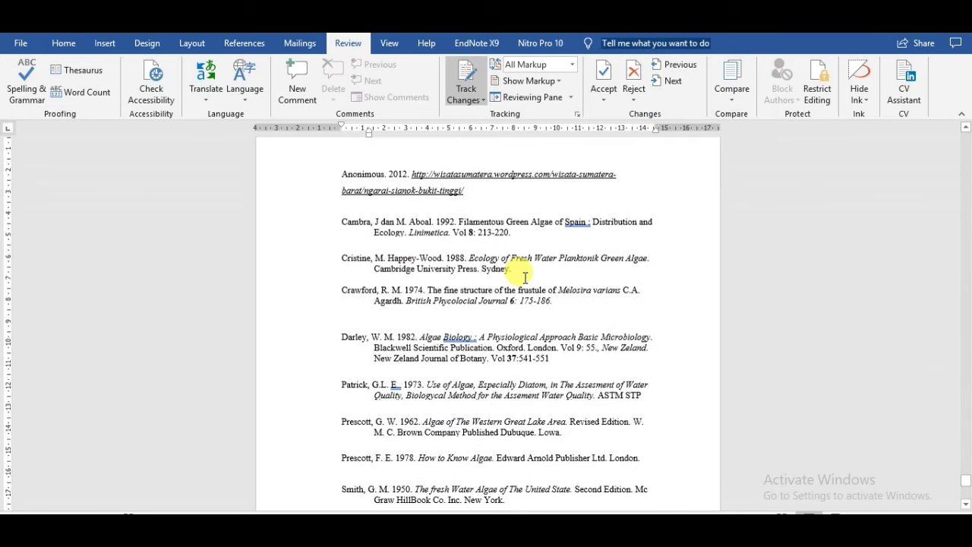
scroll(514, 262, up, 3)
scroll(521, 267, up, 5)
scroll(521, 270, up, 4)
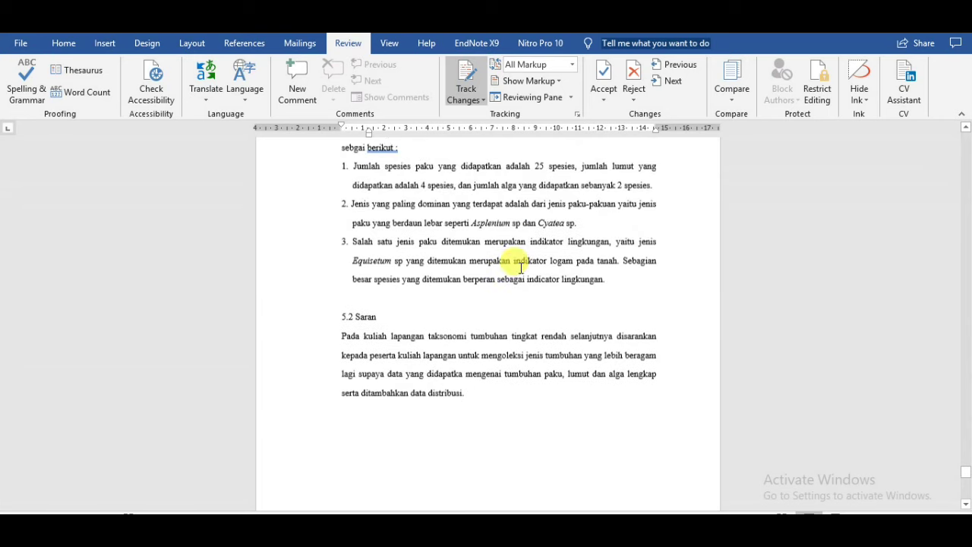
scroll(523, 274, up, 2)
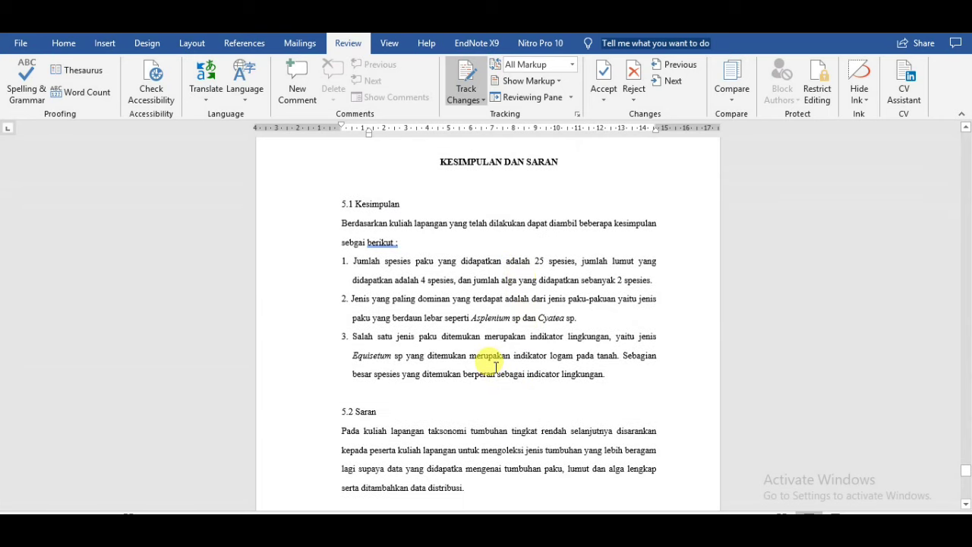
scroll(498, 341, down, 1)
scroll(497, 338, down, 2)
scroll(500, 335, down, 2)
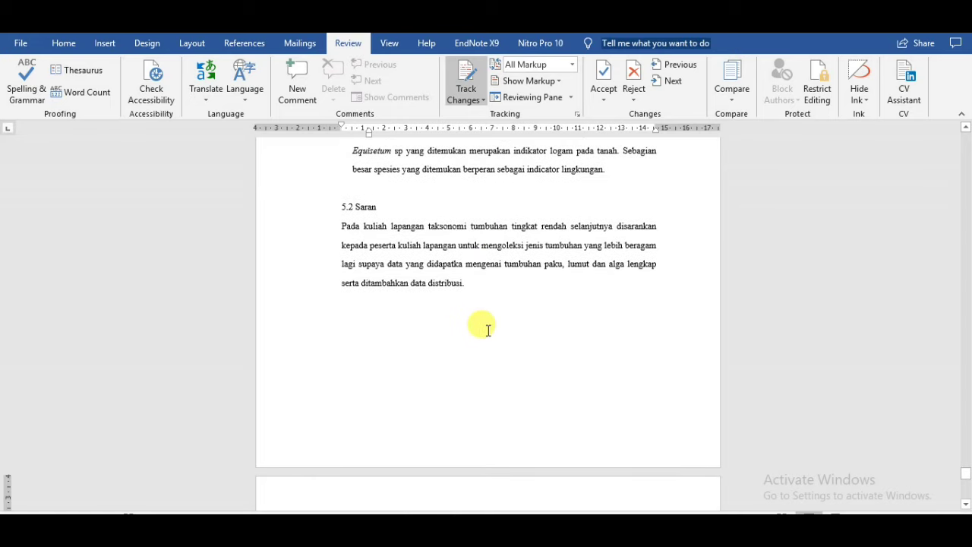